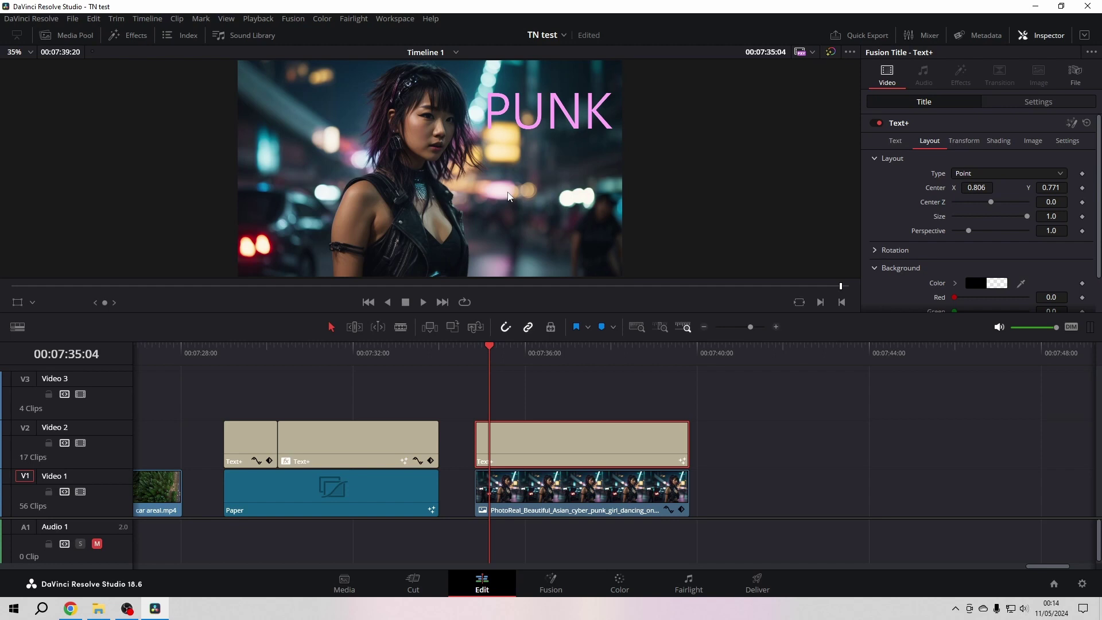
Find the Flicker Addition effect, apply it to the PUNK Text+ title clip, and play back the result.
{"action": "mouse_move", "coordinate": [572, 448]}
{"action": "left_click", "coordinate": [136, 36]}
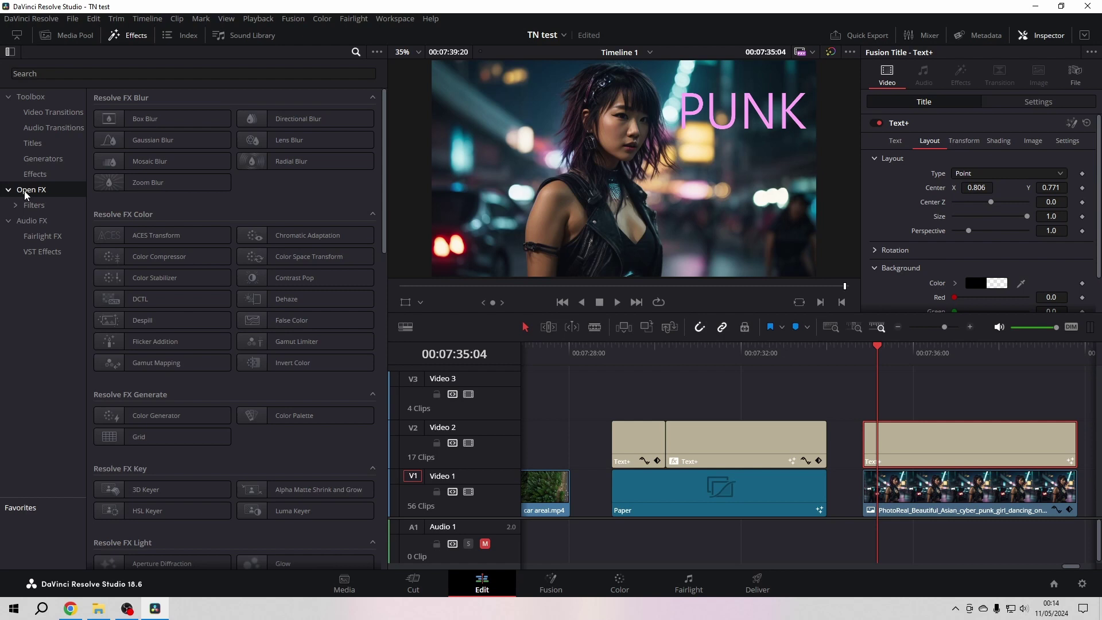
{"action": "left_click", "coordinate": [136, 74]}
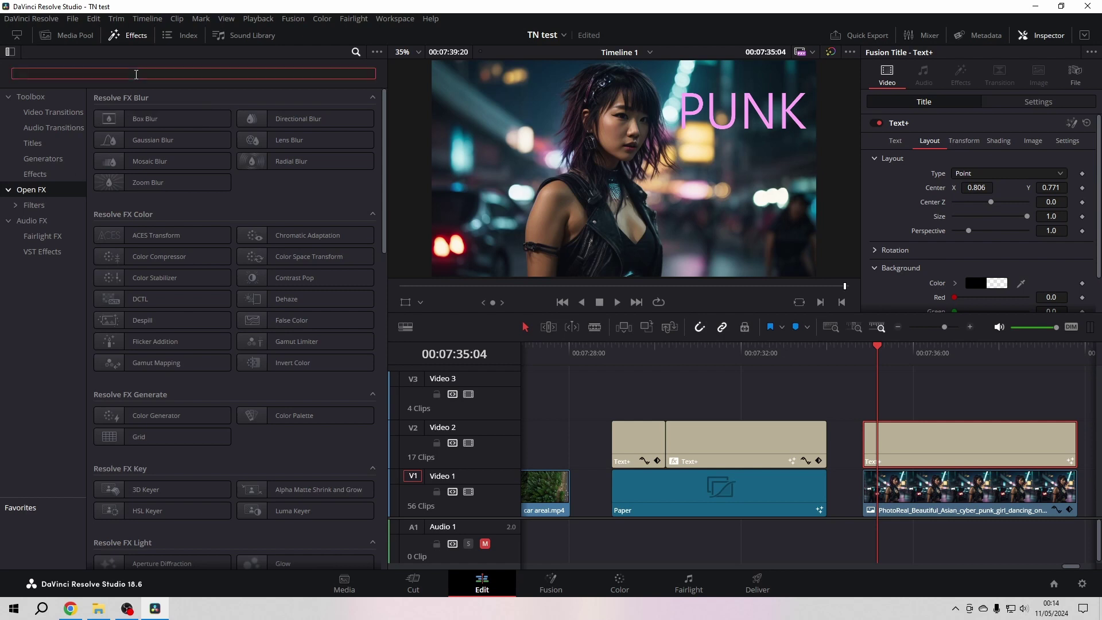
{"action": "type", "text": "FLICK"}
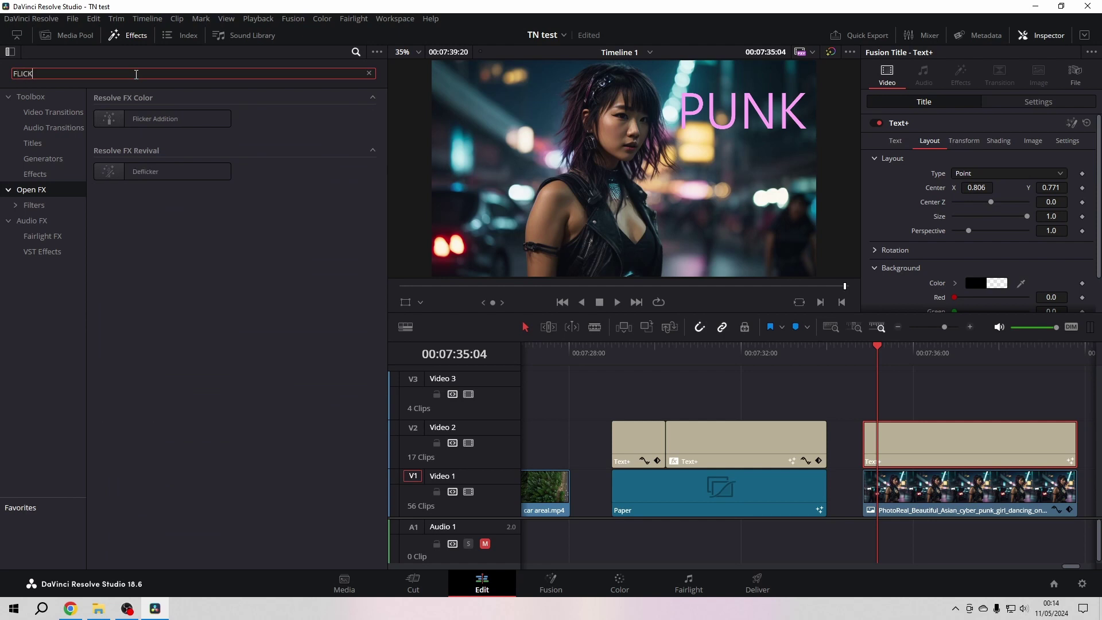
{"action": "left_click_drag", "start_coordinate": [138, 118], "coordinate": [904, 448]}
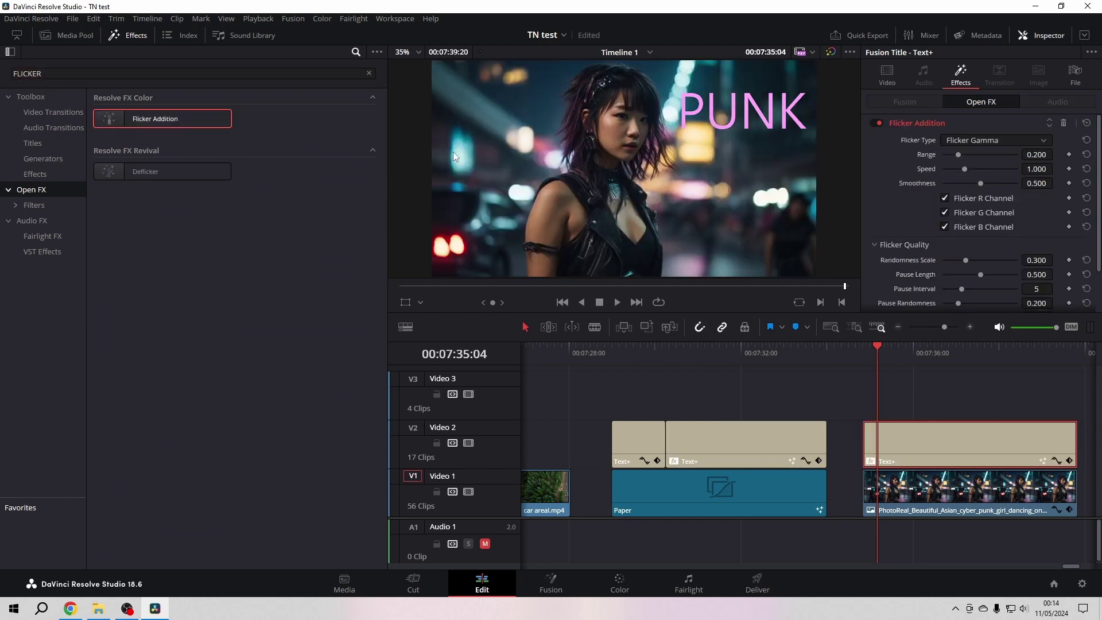
{"action": "left_click", "coordinate": [369, 73]}
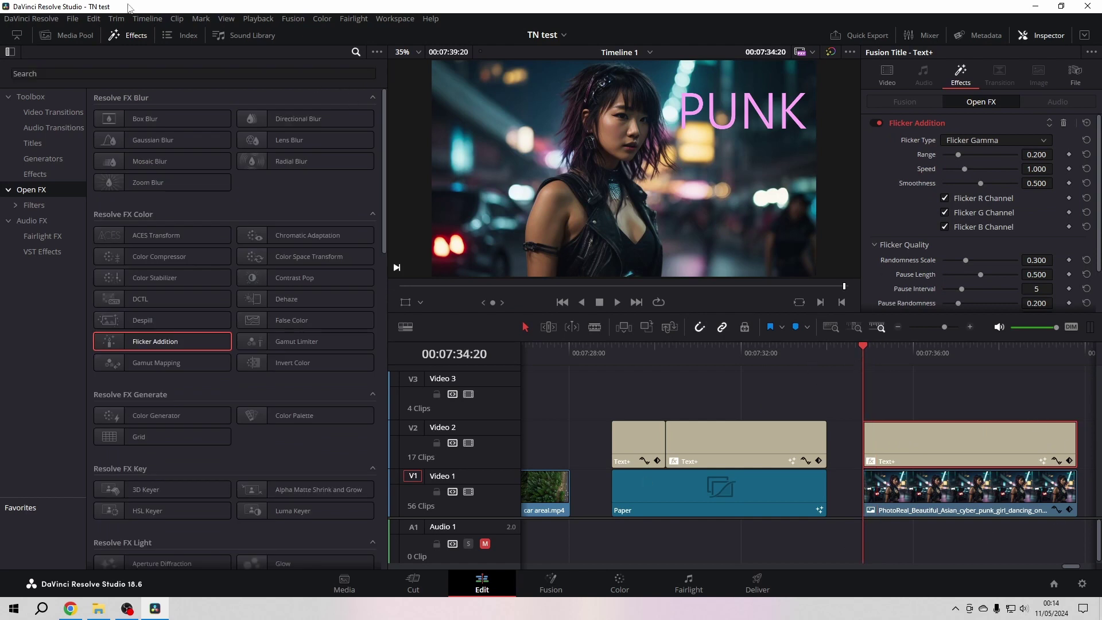
{"action": "left_click", "coordinate": [131, 35]}
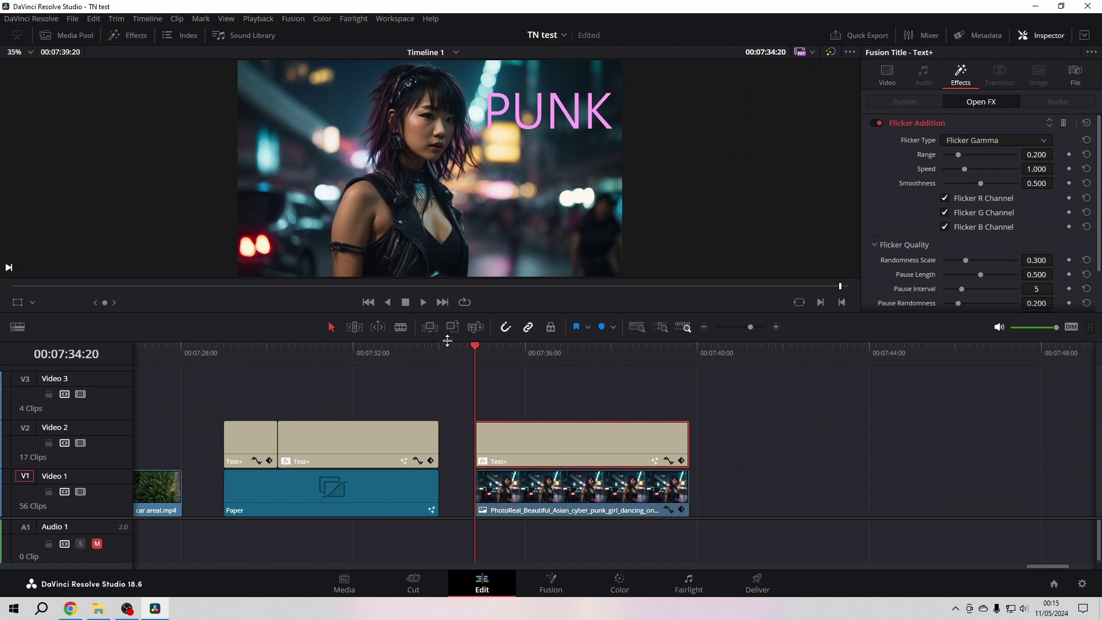
{"action": "left_click", "coordinate": [422, 303]}
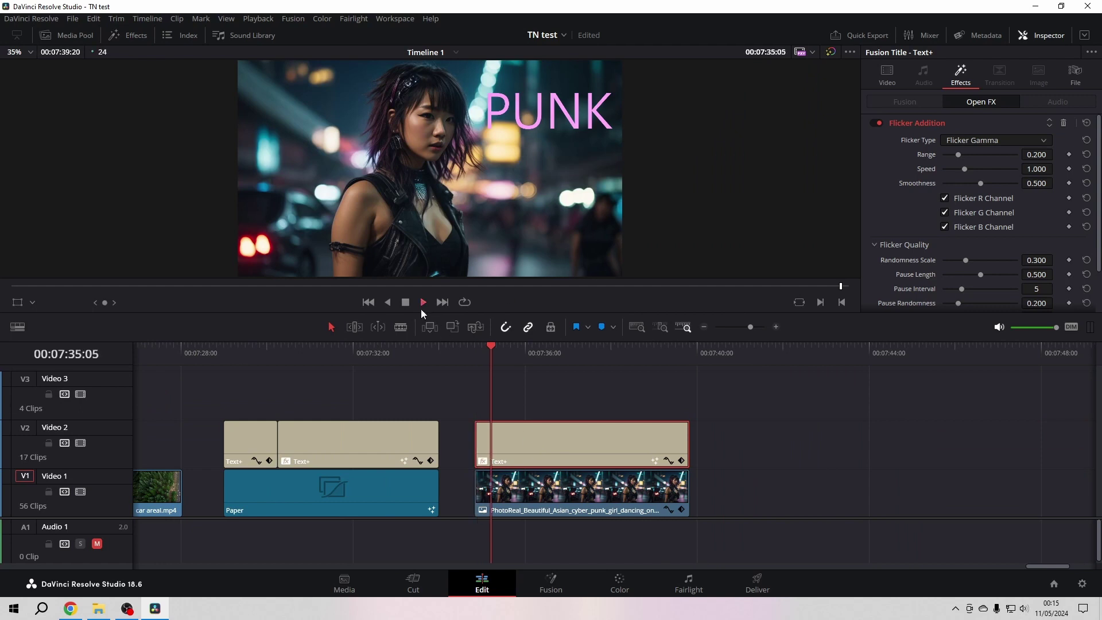
{"action": "left_click", "coordinate": [404, 303]}
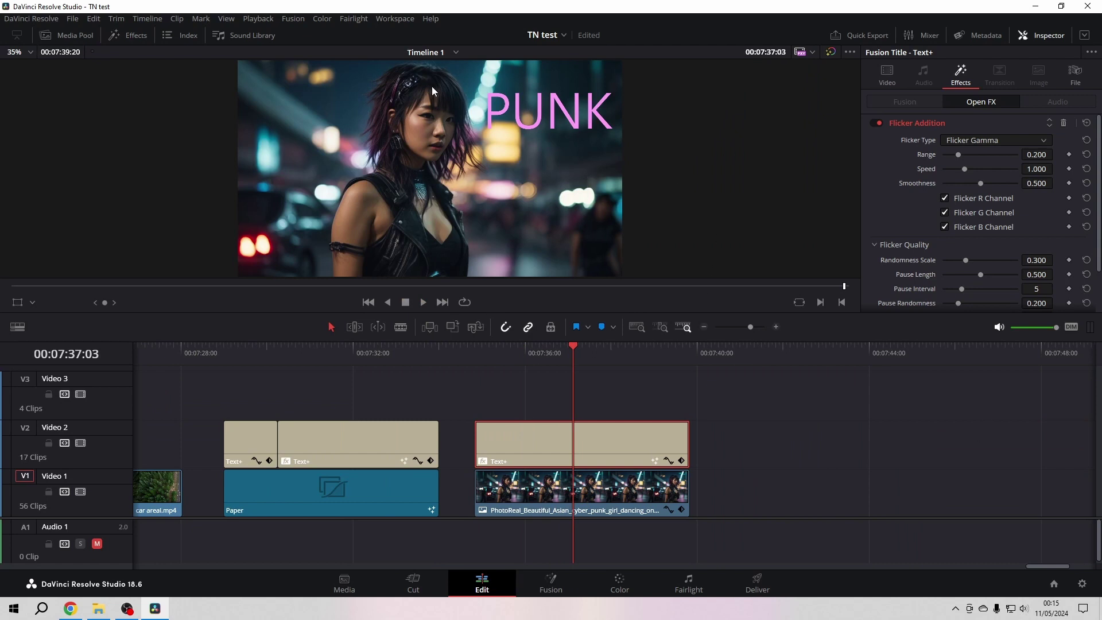
Change the title's flicker type to Flicker Gain and preview it from the start of the clip.
{"action": "left_click", "coordinate": [993, 140]}
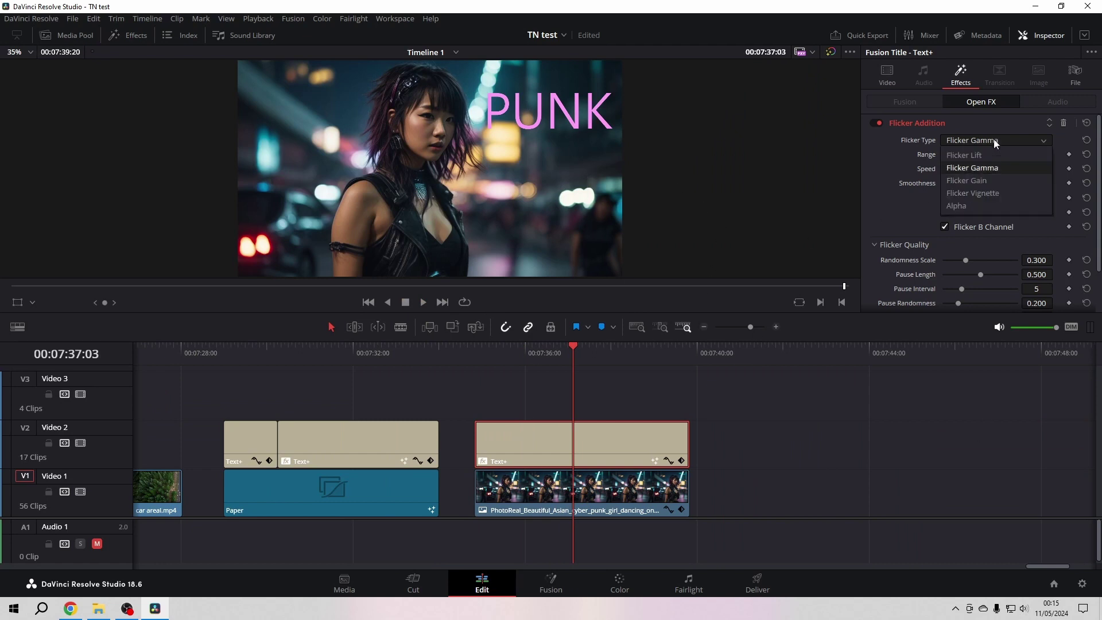
{"action": "left_click", "coordinate": [966, 181]}
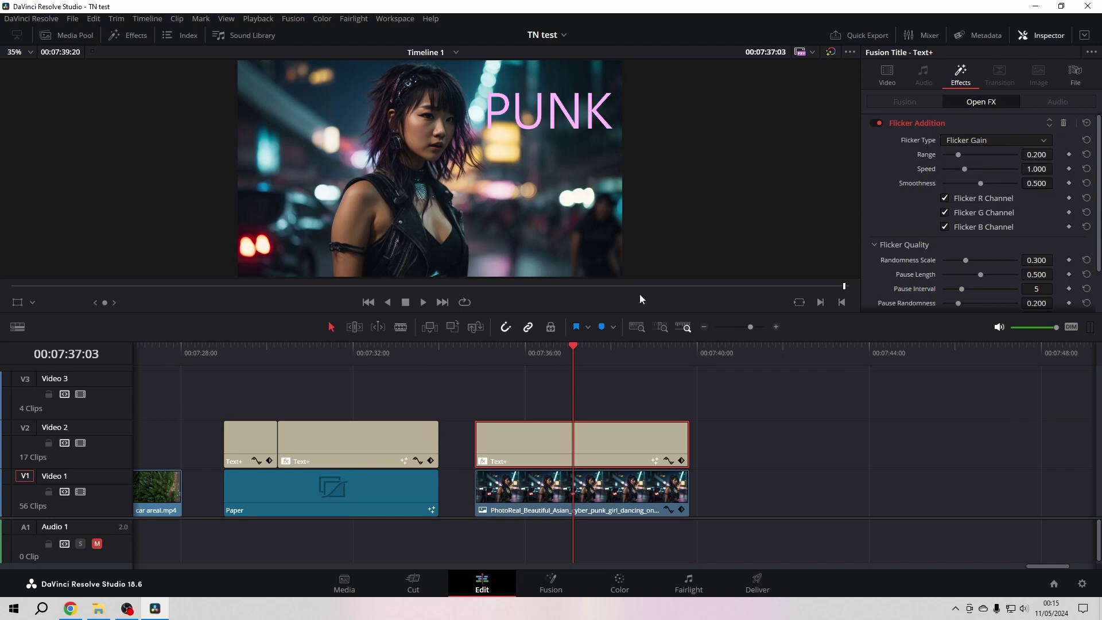
{"action": "left_click", "coordinate": [469, 351]}
{"action": "key", "text": "space"}
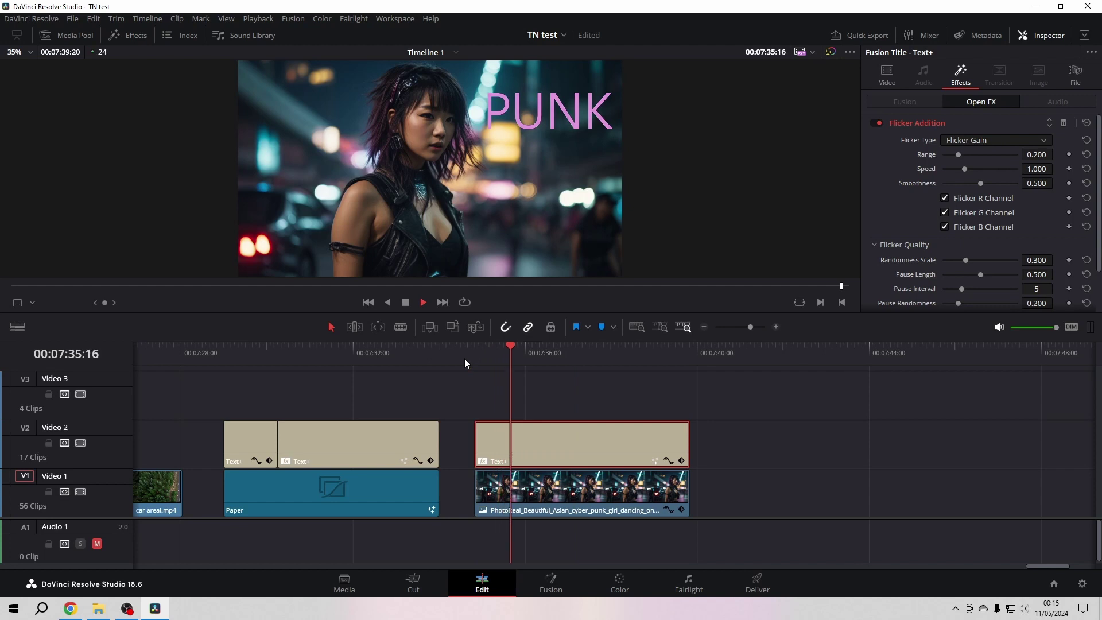
{"action": "key", "text": "space"}
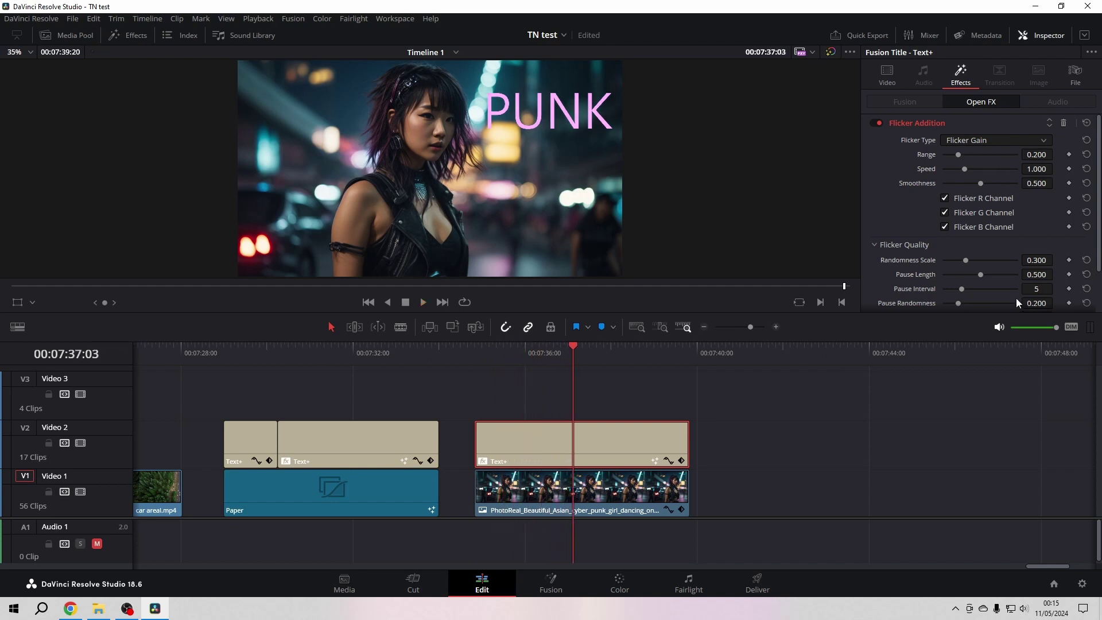
Raise the flicker Speed to about 1.601 and preview it from the start of the clip.
{"action": "left_click_drag", "start_coordinate": [969, 171], "coordinate": [976, 168]}
{"action": "left_click", "coordinate": [473, 351]}
{"action": "key", "text": "space"}
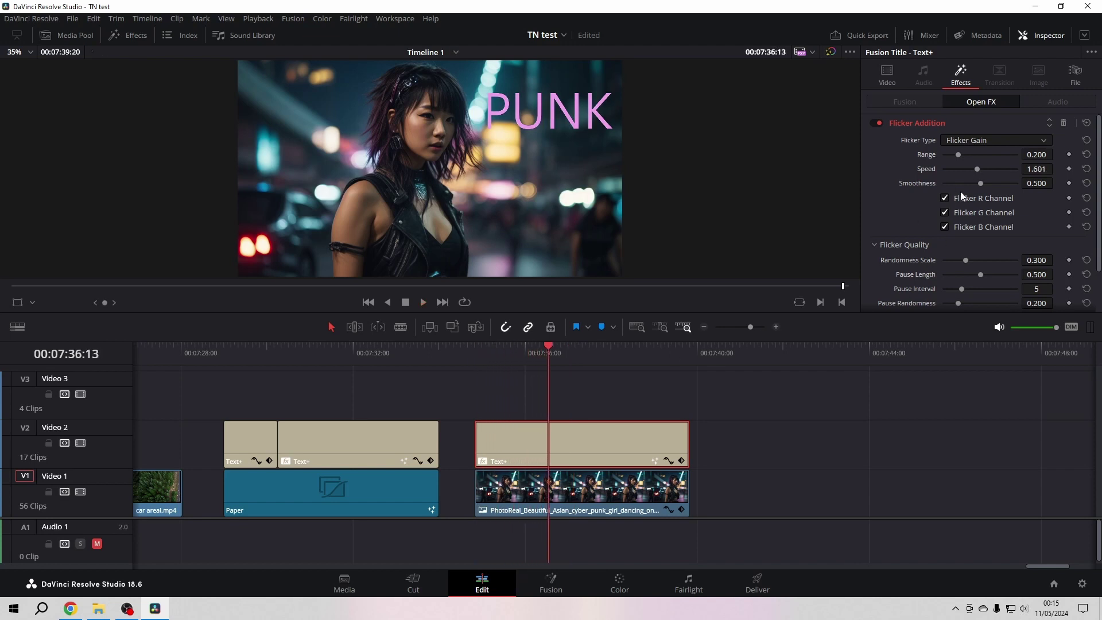
Set the flicker Range to about 0.209 and Smoothness to about 0.799, and replay the title from its start.
{"action": "left_click_drag", "start_coordinate": [959, 153], "coordinate": [1000, 186]}
{"action": "key", "text": "space"}
{"action": "key", "text": "space"}
{"action": "key", "text": "space"}
{"action": "key", "text": "space"}
{"action": "left_click", "coordinate": [482, 351]}
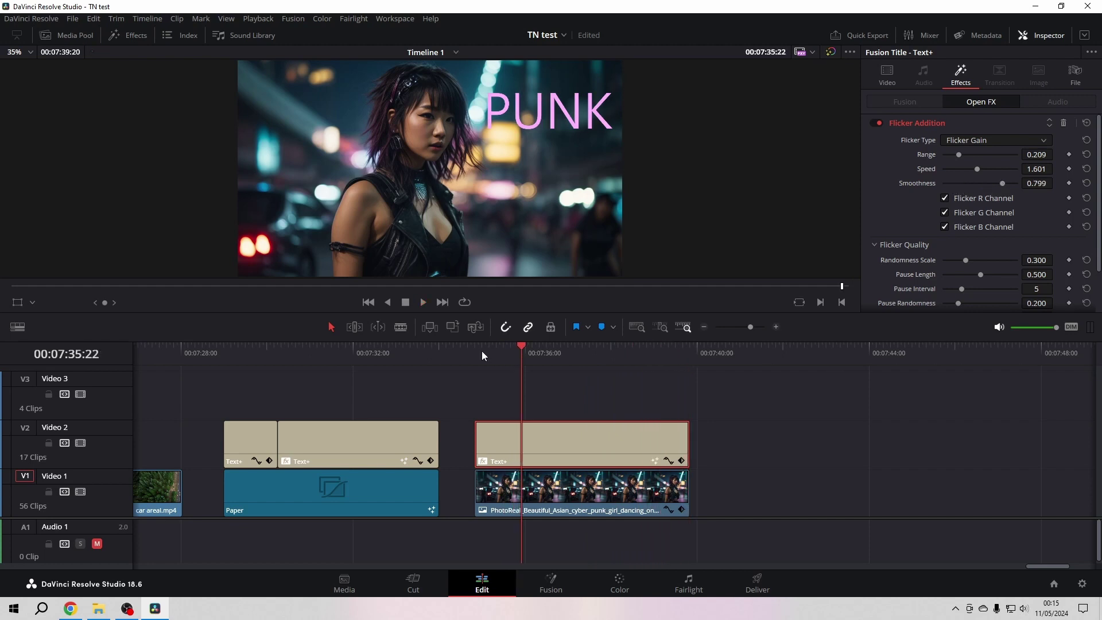
{"action": "left_click", "coordinate": [480, 353]}
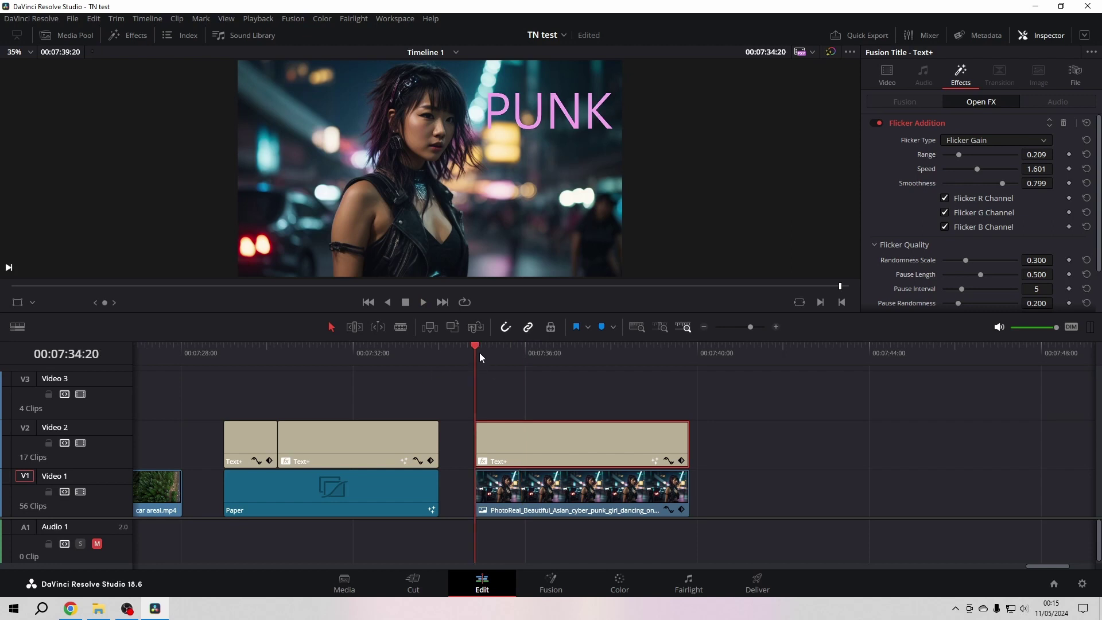
{"action": "key", "text": "space"}
{"action": "key", "text": "space"}
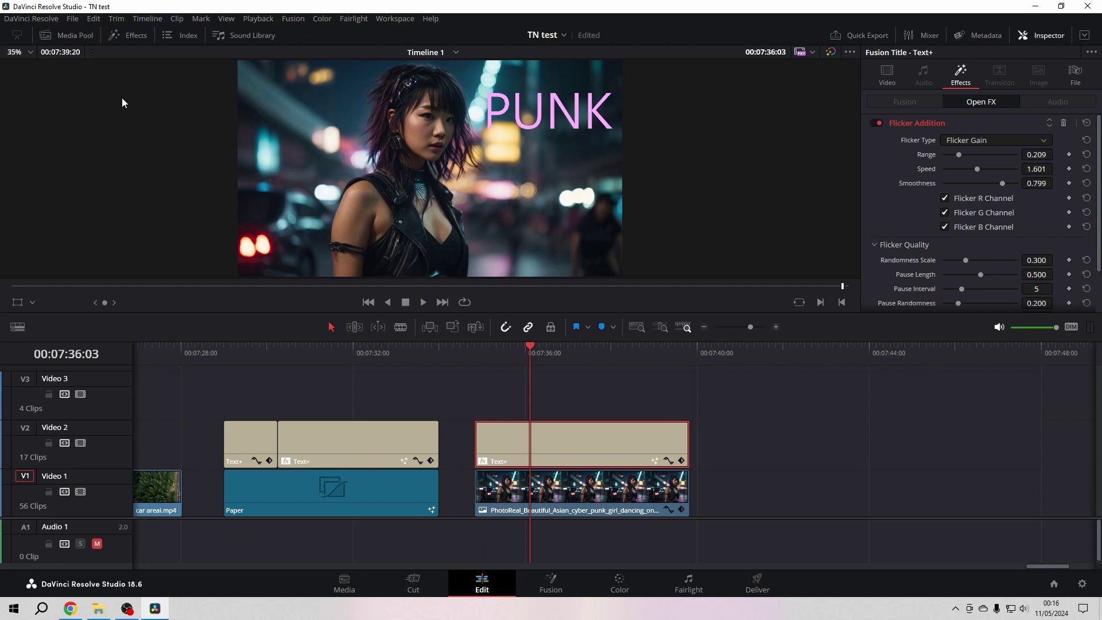
Find the Drop Shadow effect, apply it to the PUNK title clip, and clear the effects search.
{"action": "left_click", "coordinate": [133, 38]}
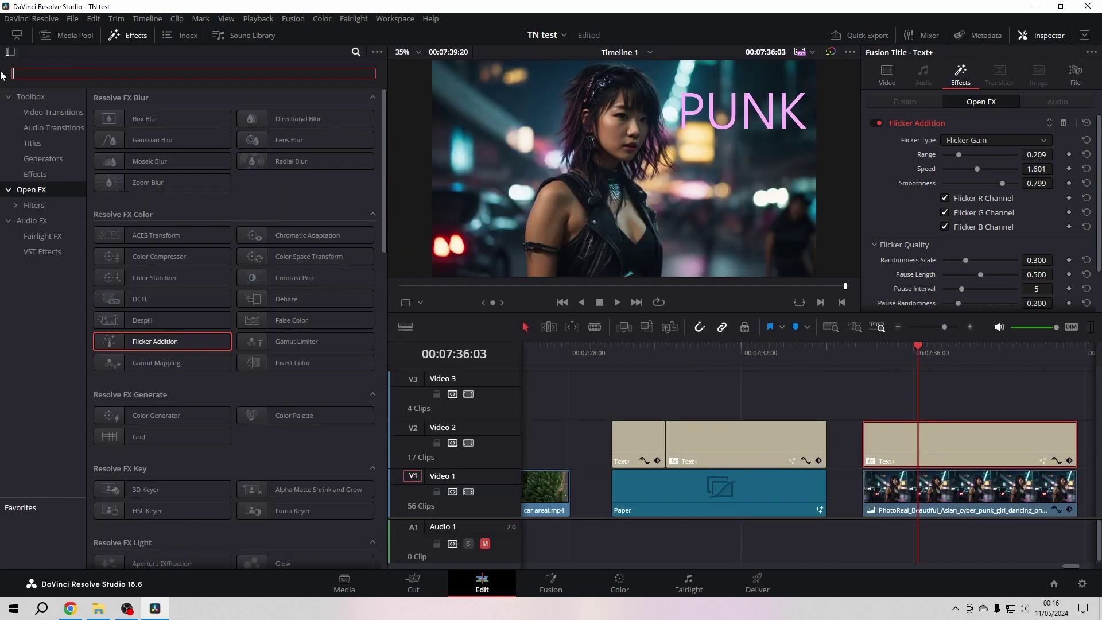
{"action": "type", "text": "DROP"}
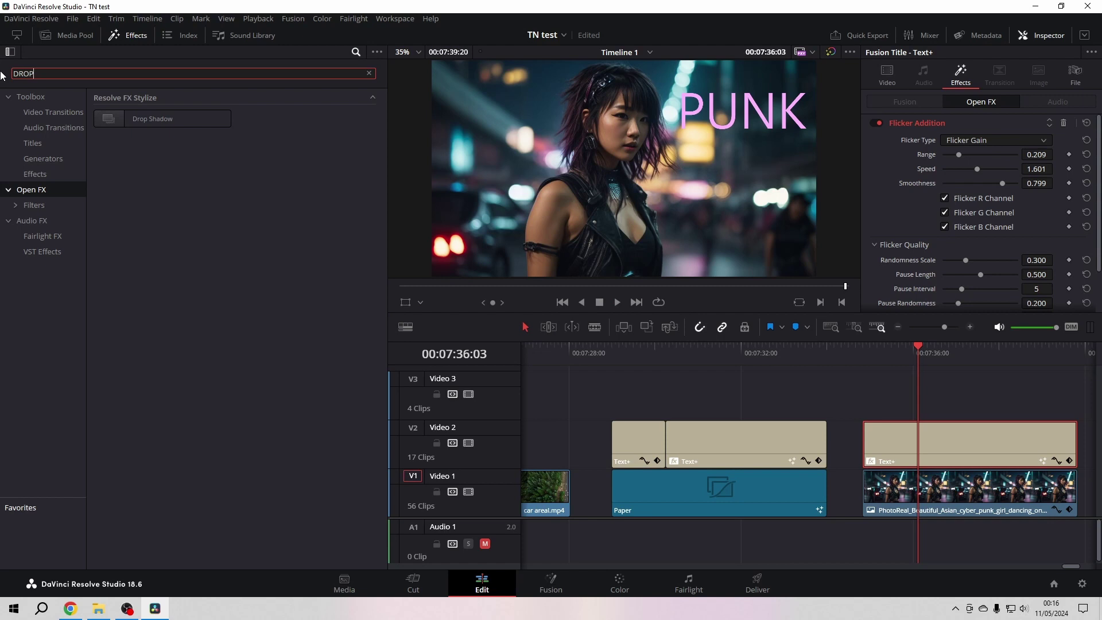
{"action": "left_click_drag", "start_coordinate": [140, 119], "coordinate": [997, 443]}
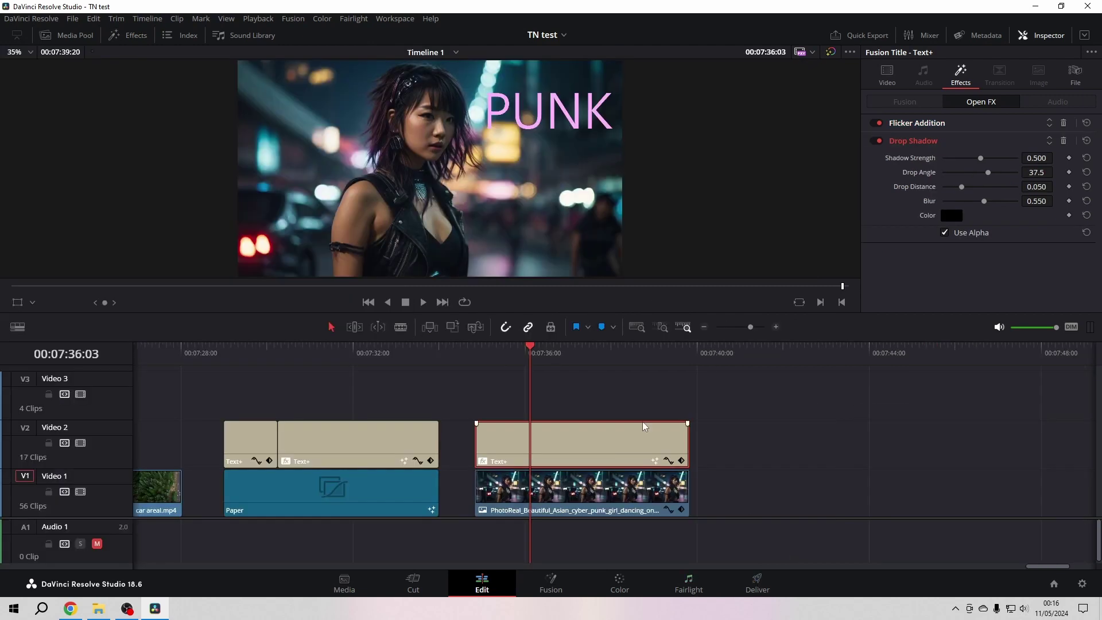
{"action": "left_click", "coordinate": [136, 36]}
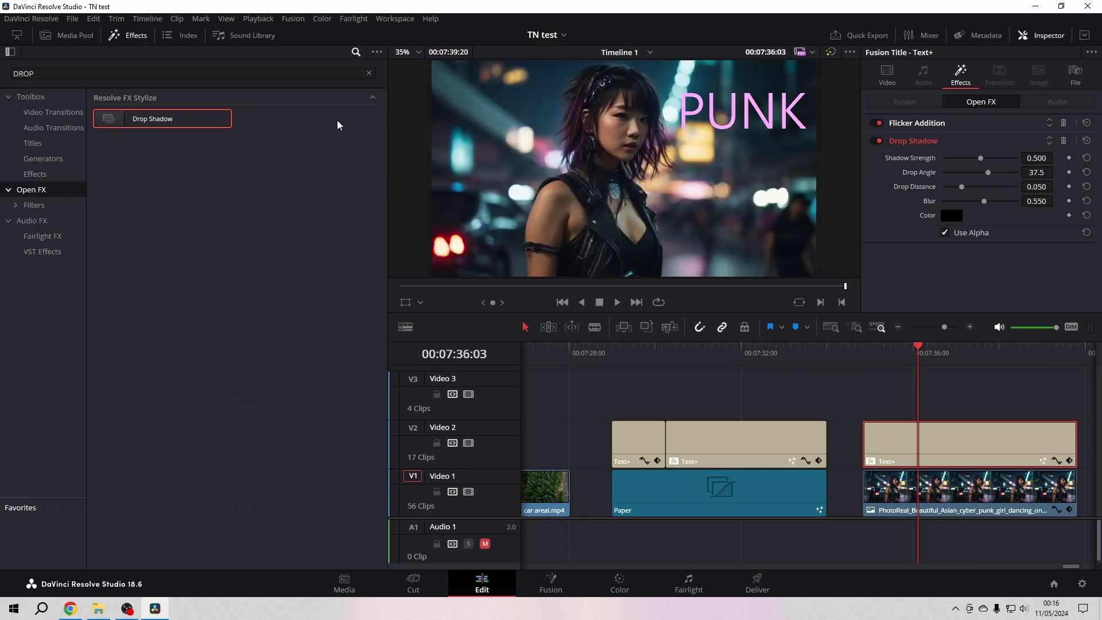
{"action": "left_click", "coordinate": [369, 74]}
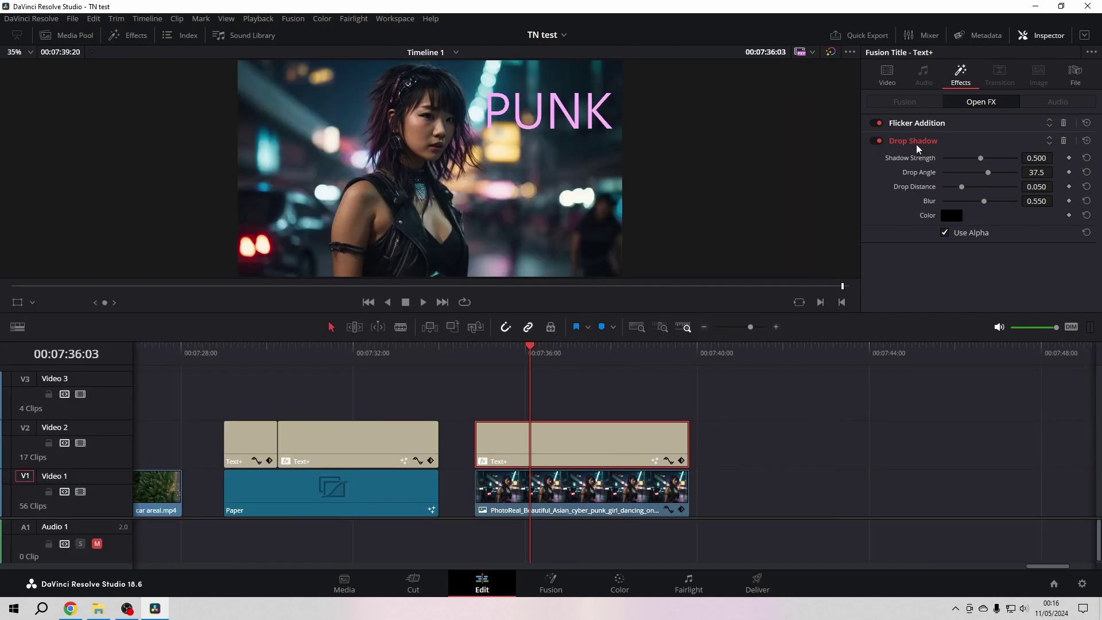
Set the title's drop shadow to Shadow Strength 0.744, Drop Angle 54.4, Drop Distance 0.036 and Blur 0.387.
{"action": "left_click_drag", "start_coordinate": [980, 163], "coordinate": [1009, 164]}
{"action": "left_click_drag", "start_coordinate": [983, 201], "coordinate": [956, 187]}
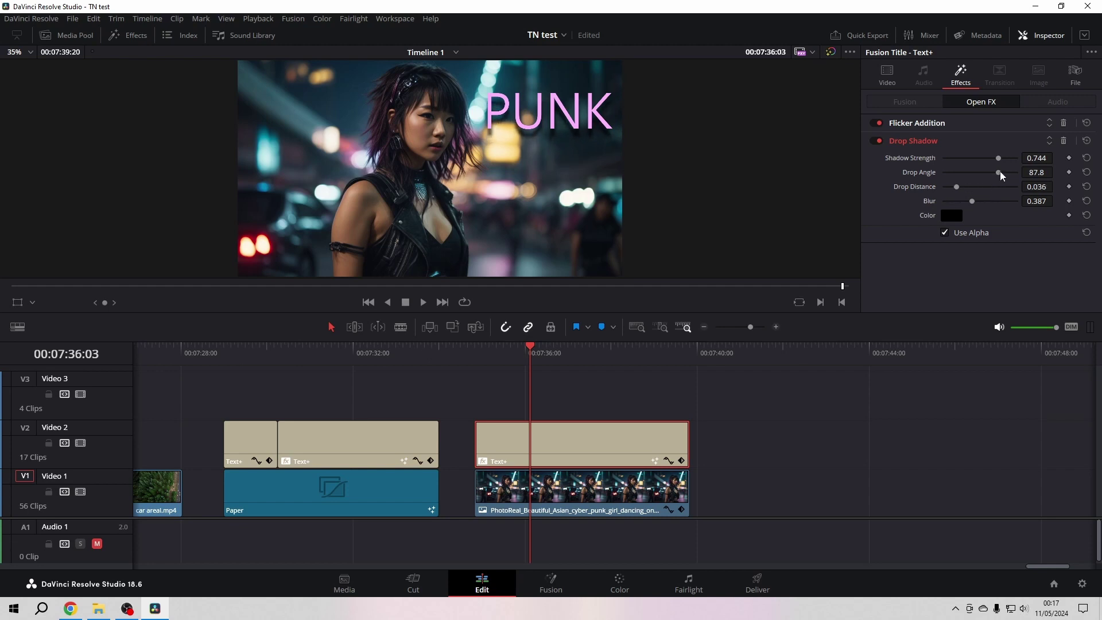
{"action": "left_click_drag", "start_coordinate": [997, 180], "coordinate": [993, 175]}
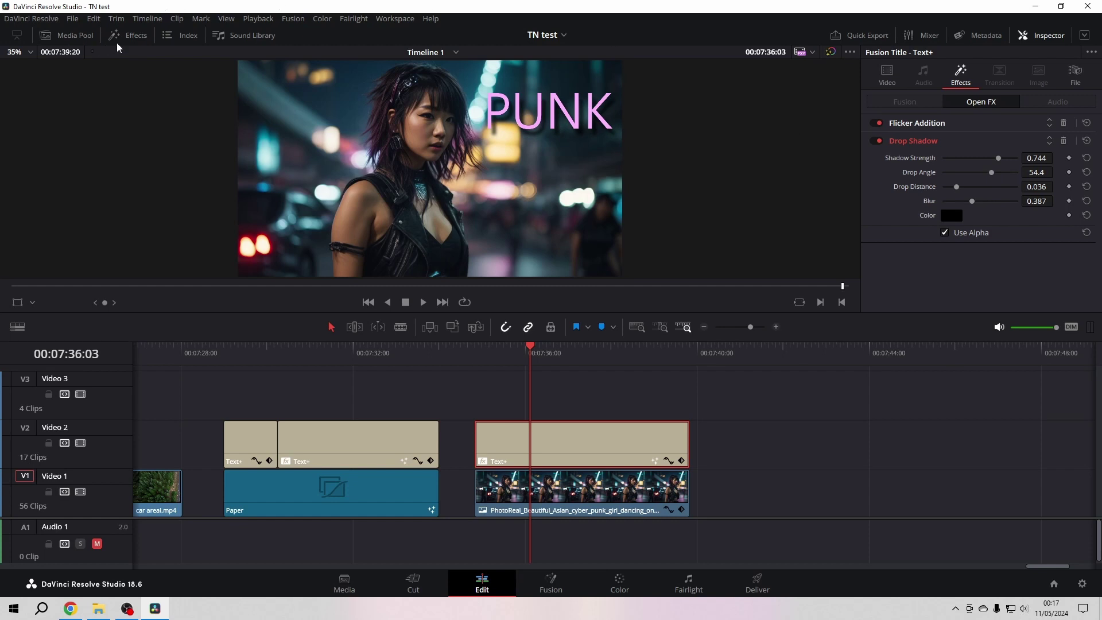
Add an Adjustment Clip on the Video 3 track directly above the PUNK title clip.
{"action": "left_click", "coordinate": [137, 38]}
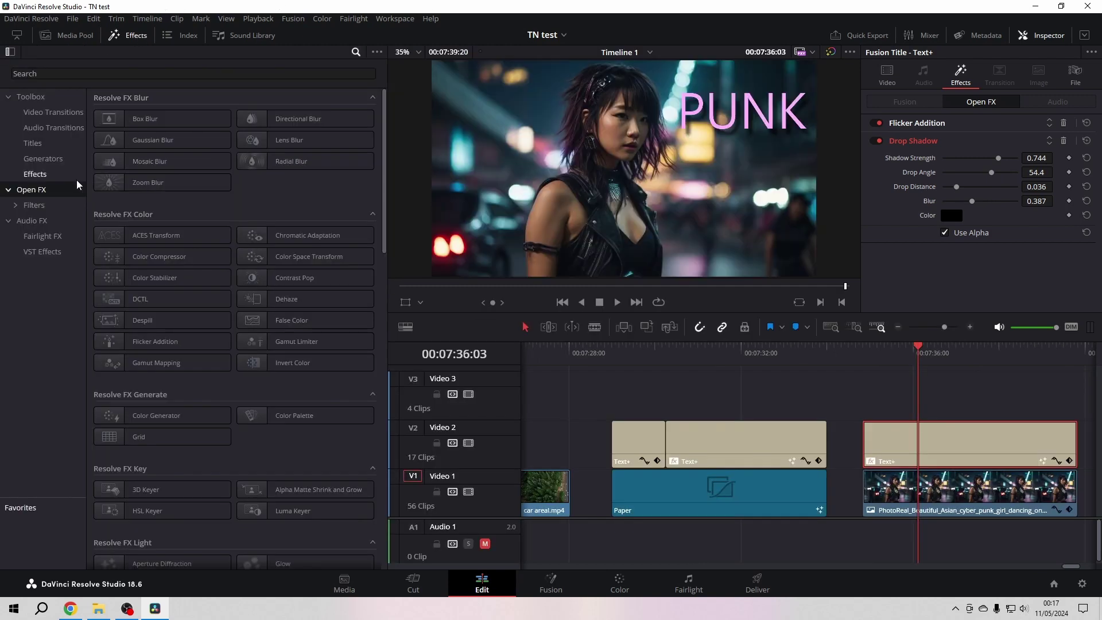
{"action": "left_click", "coordinate": [35, 174]}
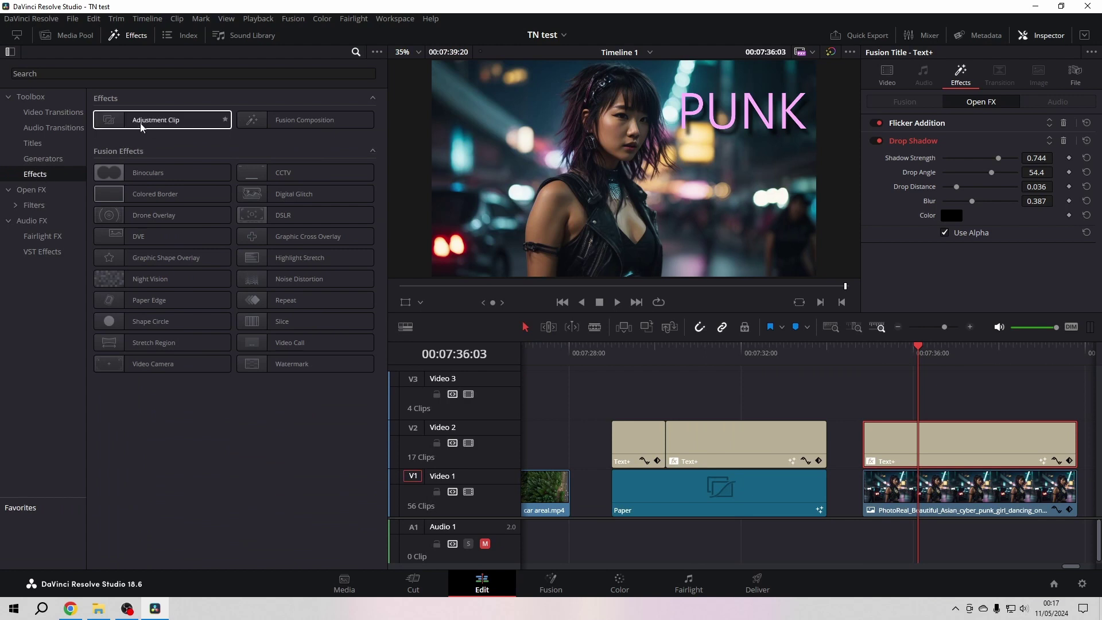
{"action": "left_click_drag", "start_coordinate": [140, 126], "coordinate": [864, 375]}
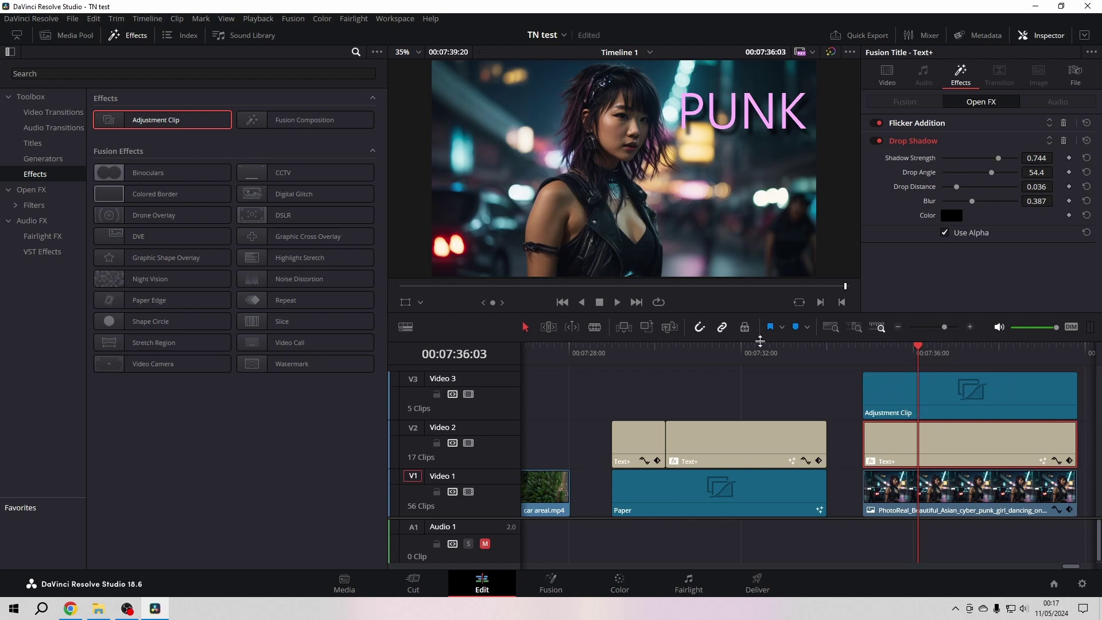
{"action": "left_click", "coordinate": [134, 38]}
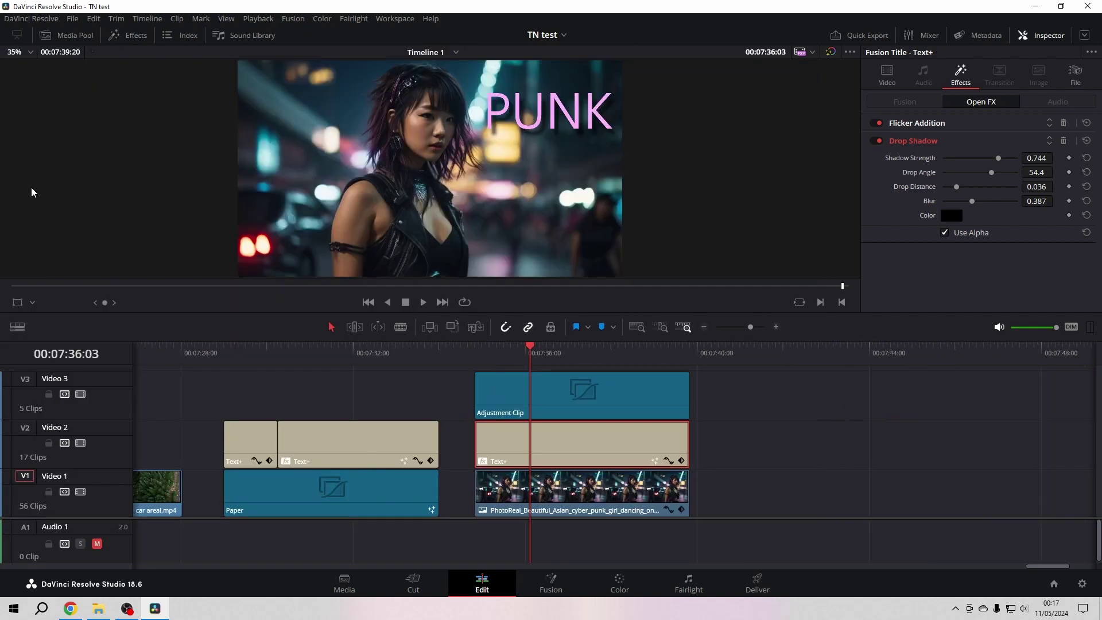
Find the Glow effect, apply it to the adjustment clip, and set its Spread to about 0.636.
{"action": "left_click", "coordinate": [597, 390]}
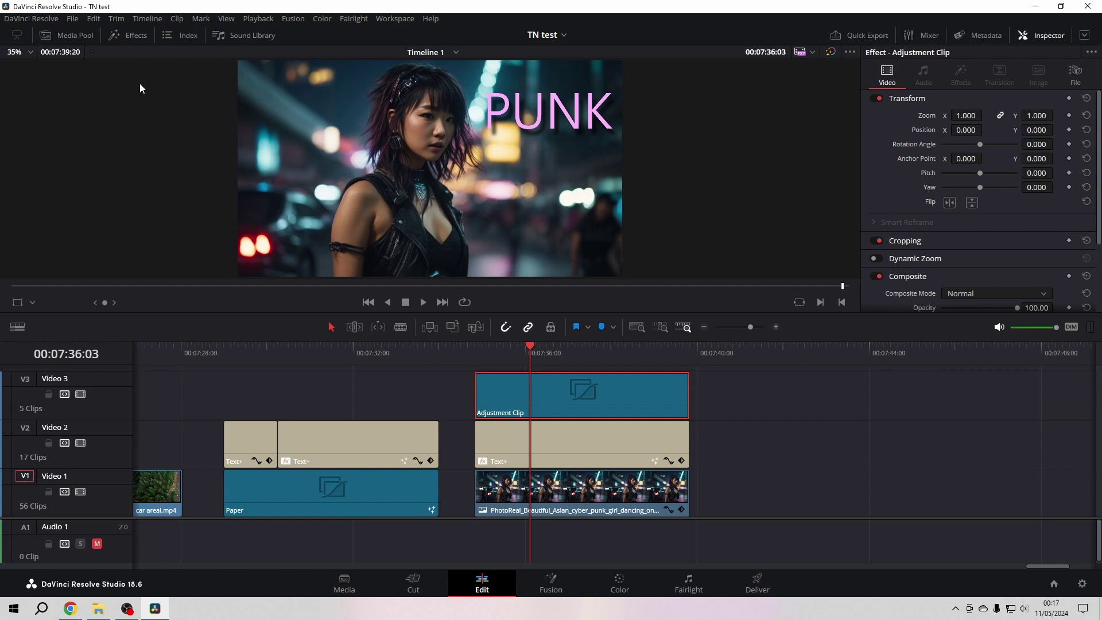
{"action": "left_click", "coordinate": [138, 37]}
{"action": "left_click", "coordinate": [38, 194]}
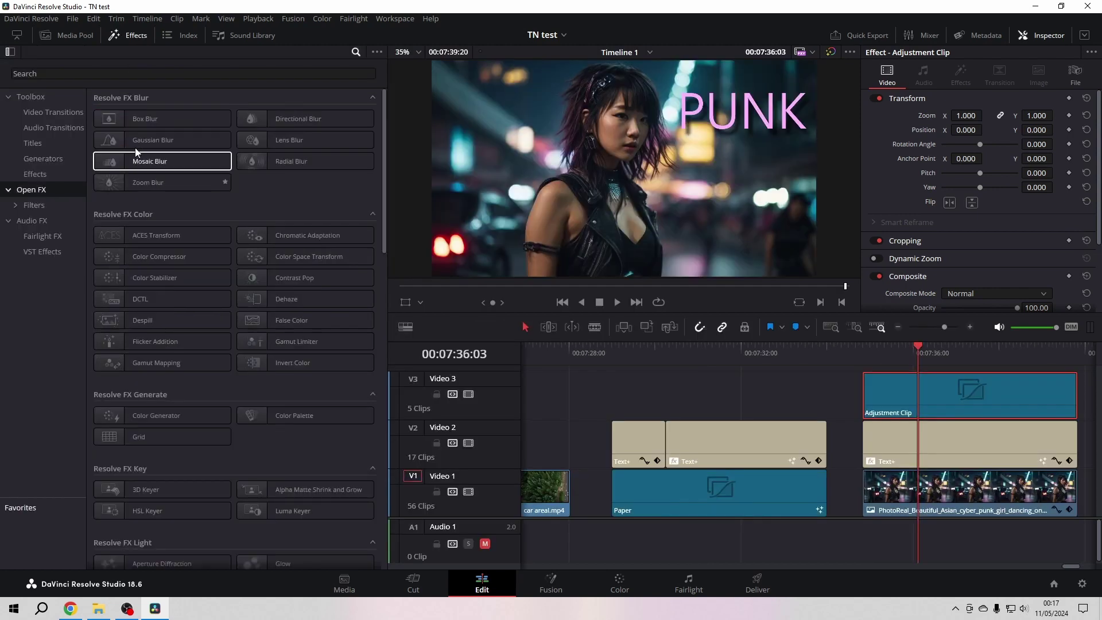
{"action": "left_click", "coordinate": [28, 73]}
{"action": "type", "text": "GLOW"}
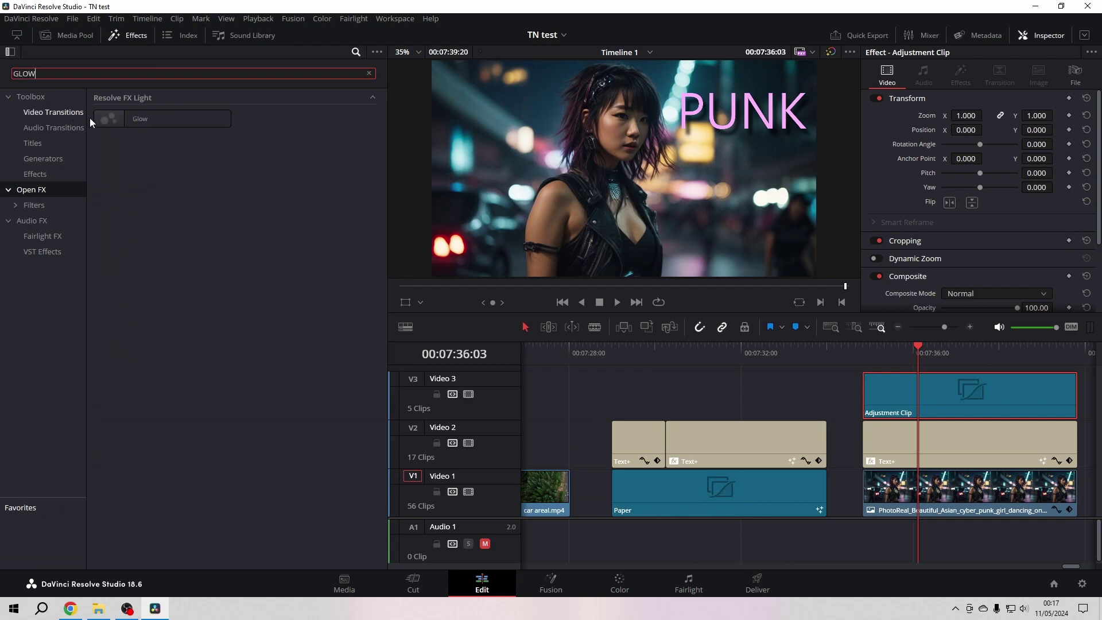
{"action": "left_click_drag", "start_coordinate": [132, 119], "coordinate": [956, 412]}
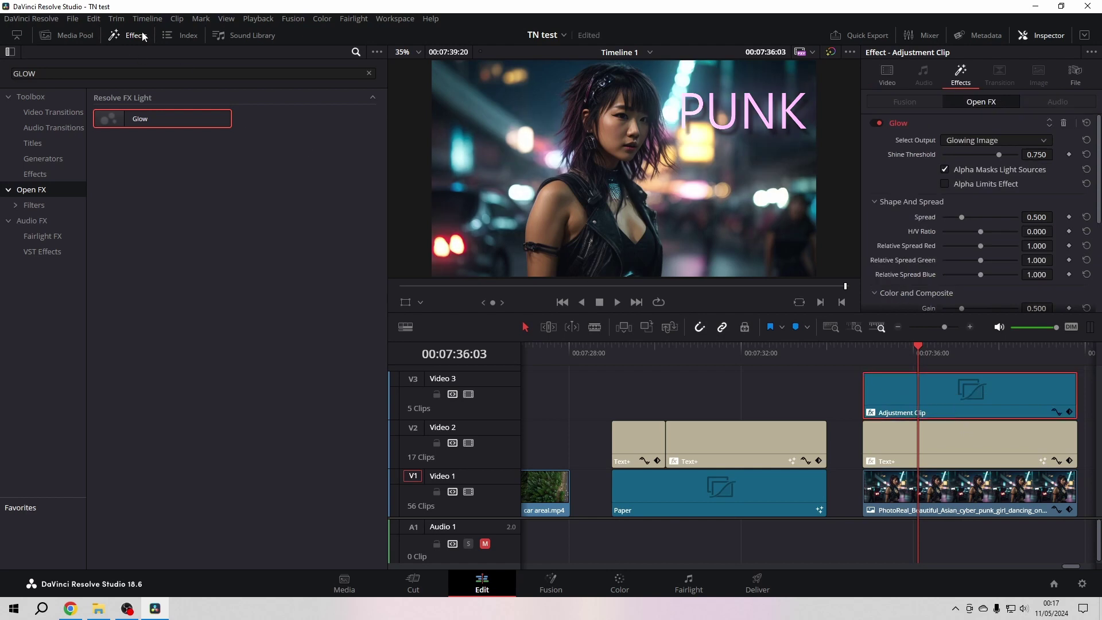
{"action": "left_click", "coordinate": [143, 37]}
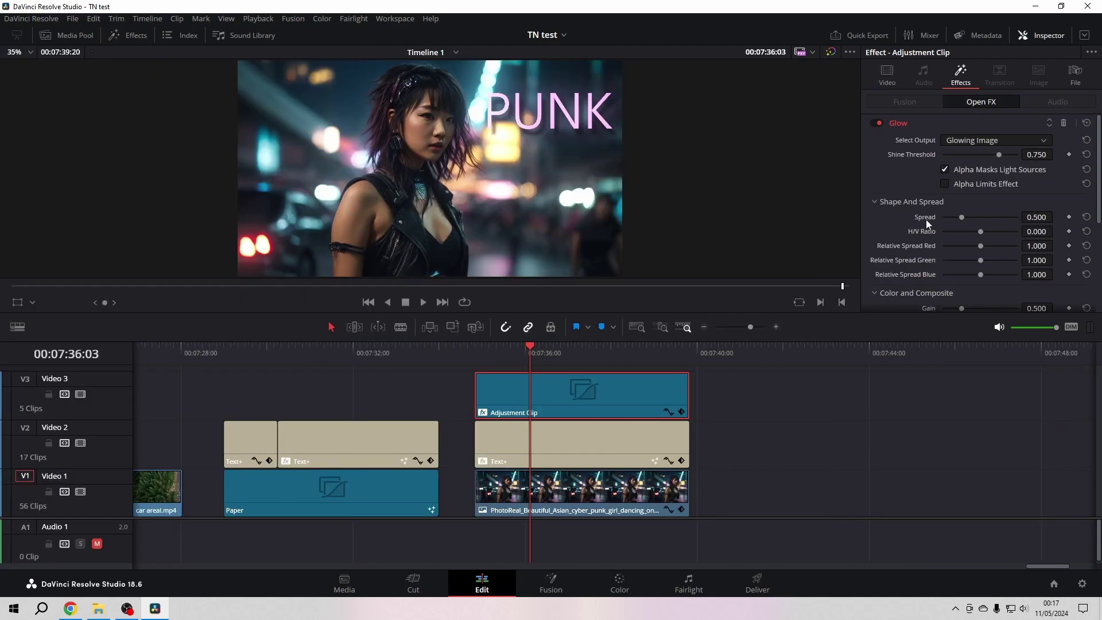
{"action": "mouse_move", "coordinate": [962, 216]}
{"action": "left_mouse_down"}
{"action": "mouse_move", "coordinate": [983, 222]}
{"action": "mouse_move", "coordinate": [965, 227]}
{"action": "left_mouse_up"}
Mark an in-to-out range from 00:07:34:20 to 00:07:39:20 around the adjustment clip and play it in a loop.
{"action": "left_click", "coordinate": [474, 350]}
{"action": "key", "text": "i"}
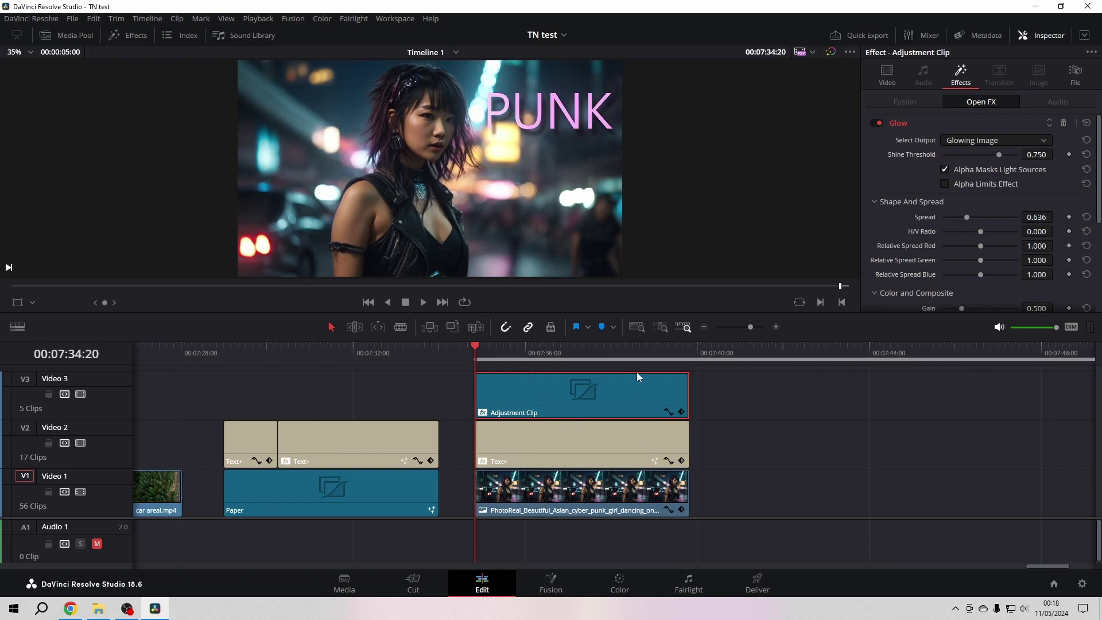
{"action": "left_click", "coordinate": [682, 347]}
{"action": "key", "text": "o"}
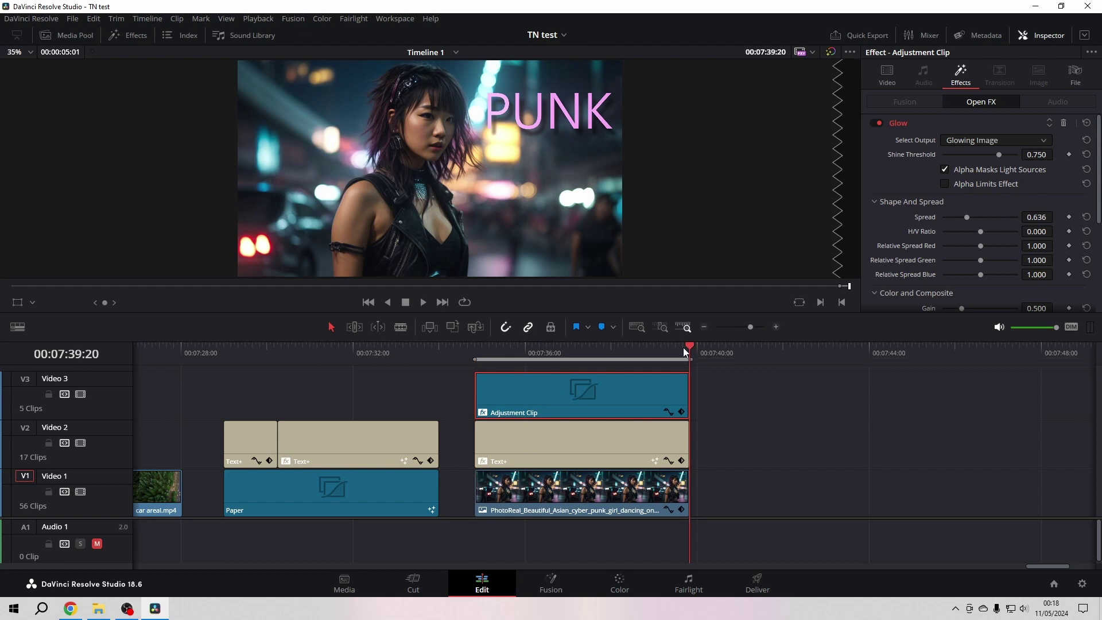
{"action": "left_click", "coordinate": [427, 303]}
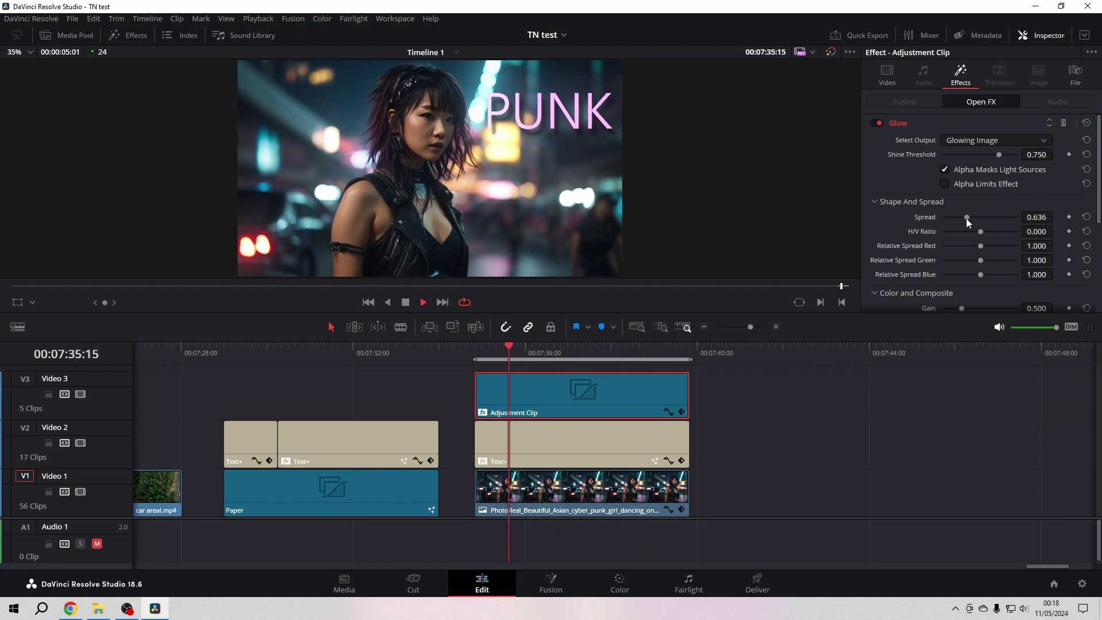
Adjust the glow's Spread to 1.256, H/V Ratio to 0.938 and Relative Spread Red to 1.271 during playback.
{"action": "left_click_drag", "start_coordinate": [968, 218], "coordinate": [991, 215]}
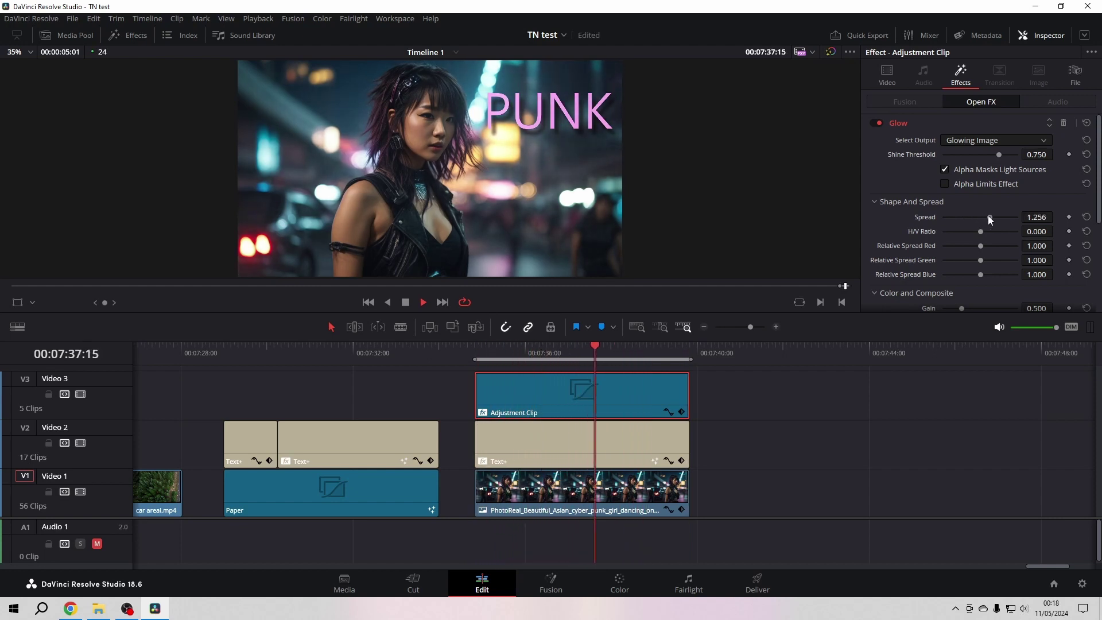
{"action": "left_click_drag", "start_coordinate": [981, 232], "coordinate": [1017, 232]}
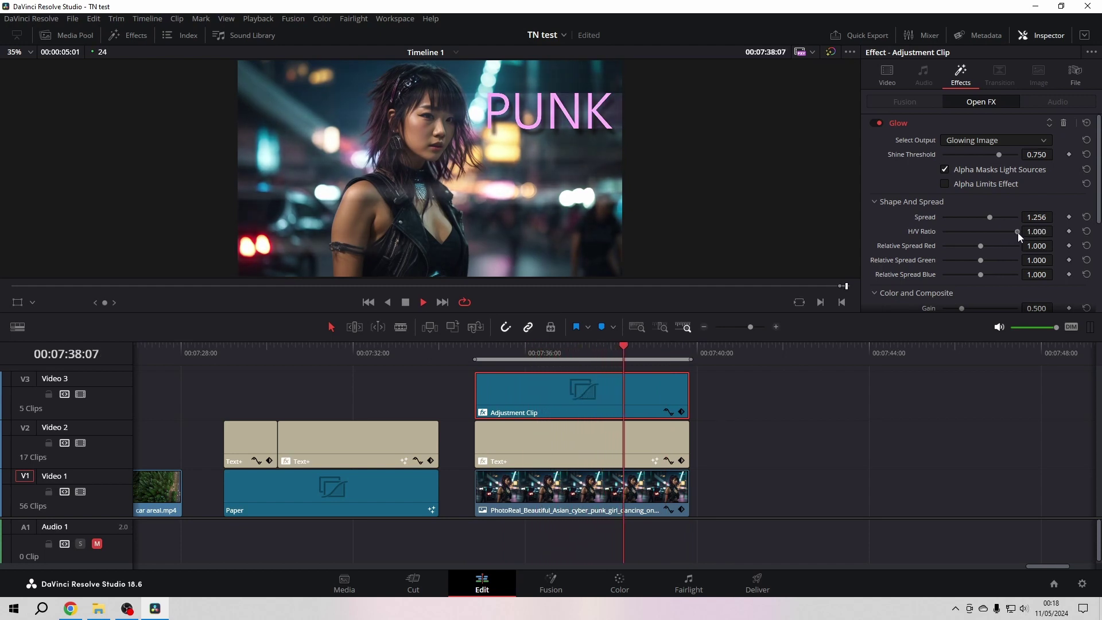
{"action": "mouse_move", "coordinate": [1017, 232]}
{"action": "left_mouse_down"}
{"action": "mouse_move", "coordinate": [972, 247]}
{"action": "mouse_move", "coordinate": [1014, 232]}
{"action": "left_mouse_up"}
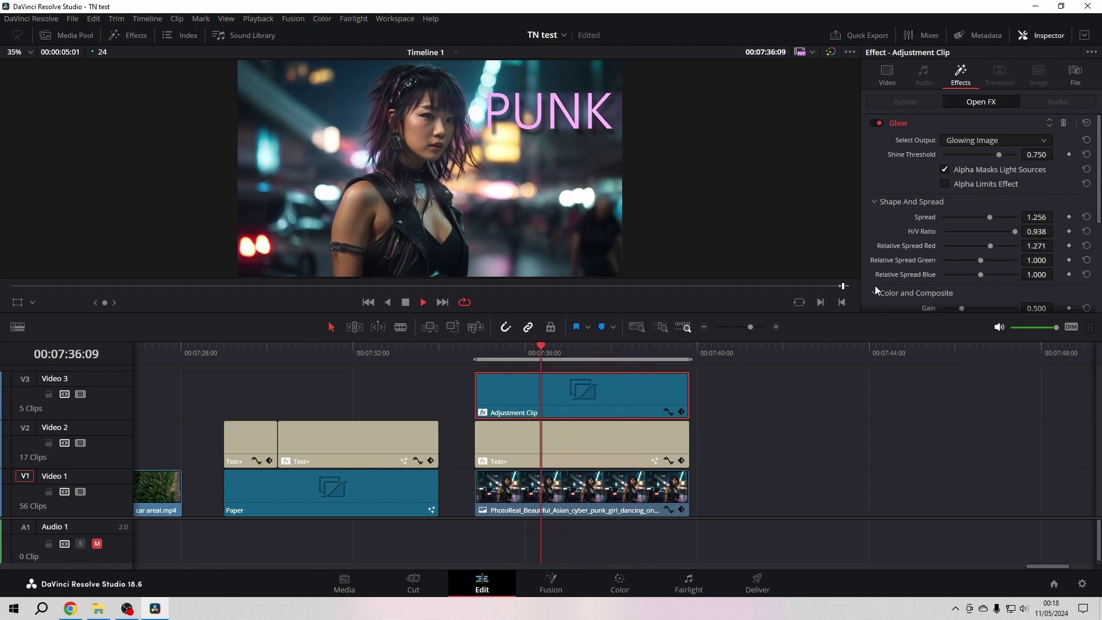